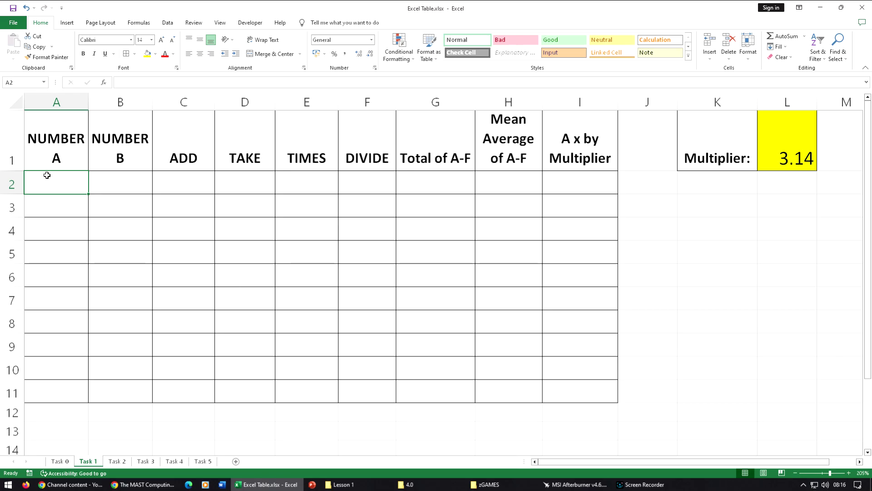
Enter the numbers 1 through 10 down the NUMBER A column, from A2 to A11
click(57, 184)
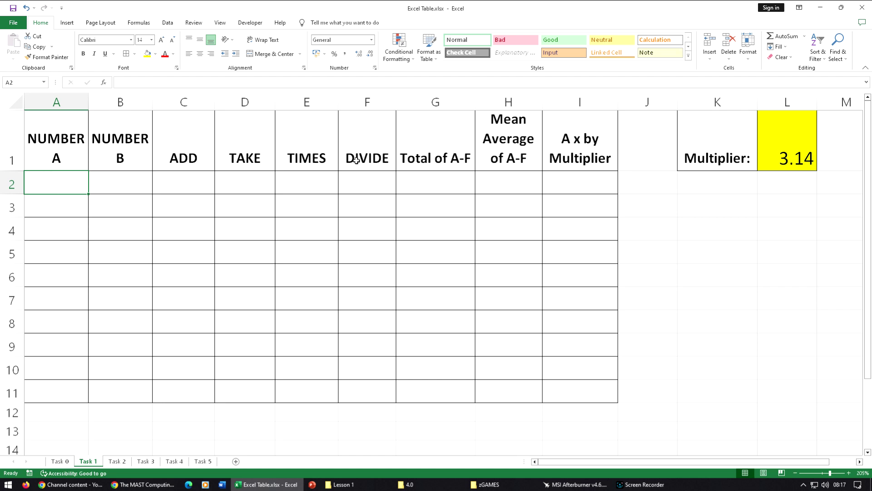
click(63, 181)
text(1 2 3 4 5 6 7 8)
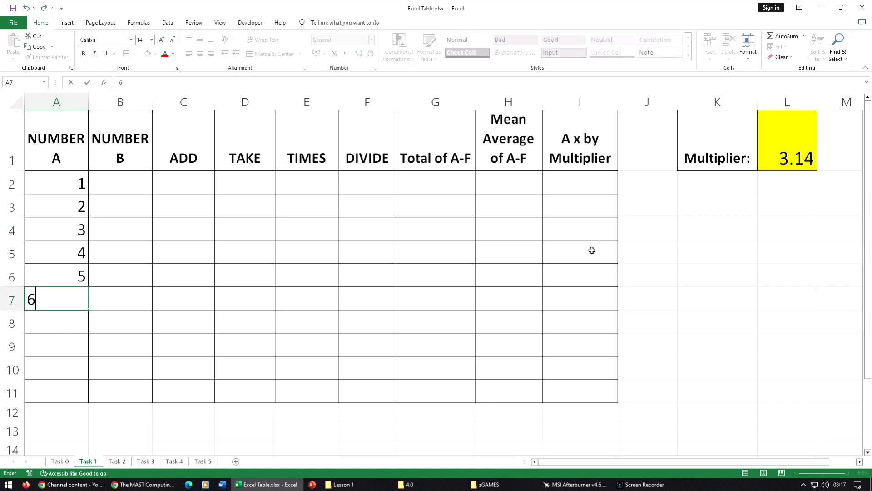
key(Return)
text(9)
key(Return)
text(10)
key(Right)
Enter the even numbers 2 through 20 down the NUMBER B column, B2 to B11
key(Up)
key(Up)
key(Up)
key(Up)
key(Up)
key(Up)
key(Up)
key(Up)
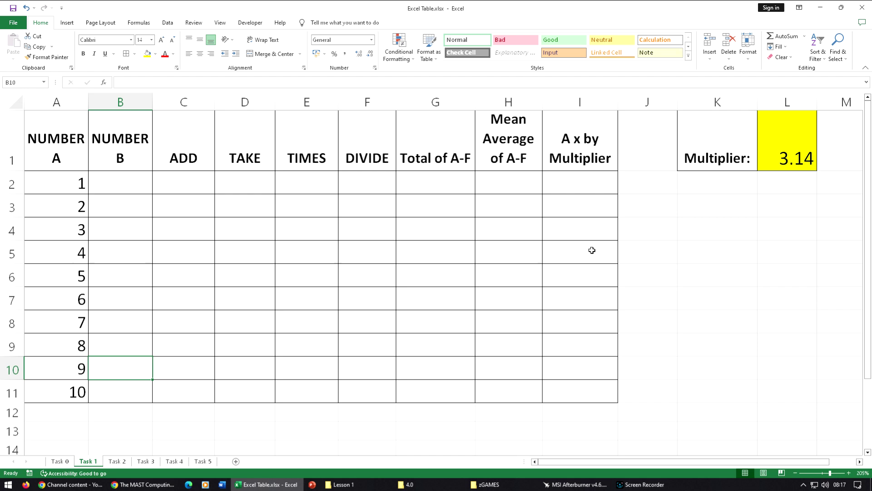
key(Up)
text(2)
key(Return)
text(4)
key(Return)
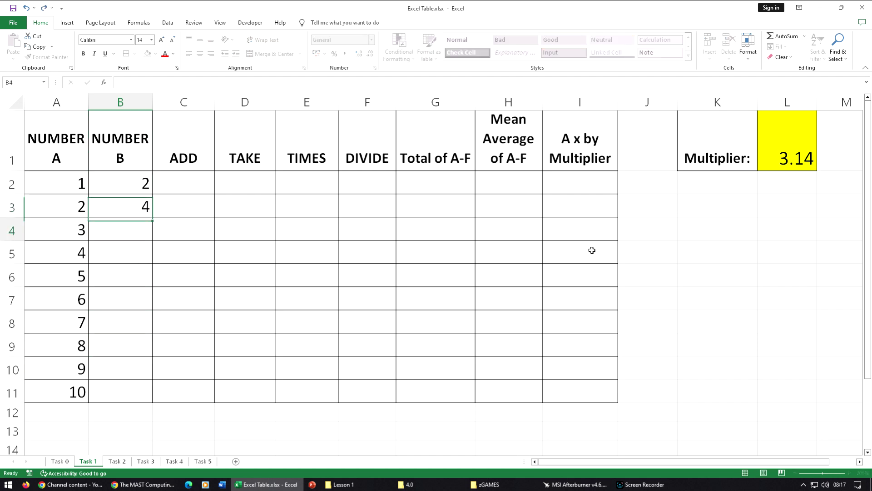
text(6)
key(Return)
text(8 10 12 14 16 )
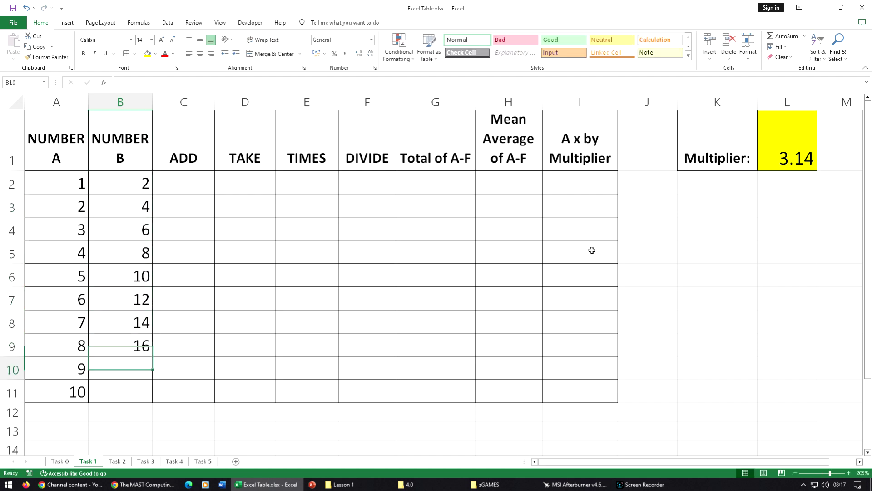
text(18 20)
key(Return)
key(Right)
key(Up)
key(Up)
key(Up)
key(Up)
key(Up)
key(Up)
key(Up)
key(Up)
key(Up)
key(Up)
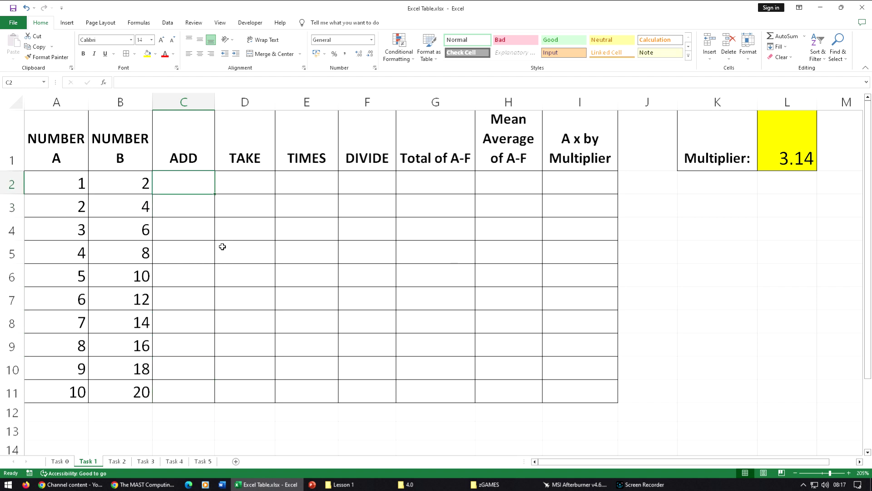
Enter =A2+B2 in C2 and fill it down the ADD column to row 11
text(=)
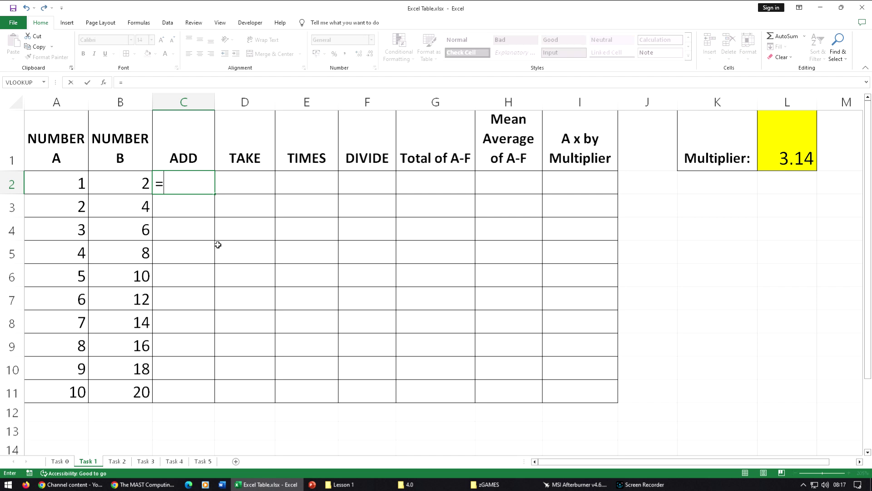
click(62, 182)
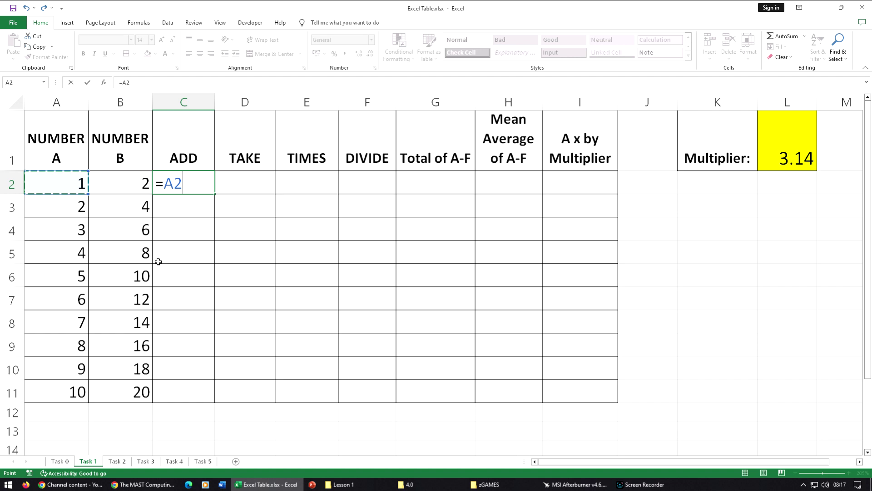
text(+)
click(120, 182)
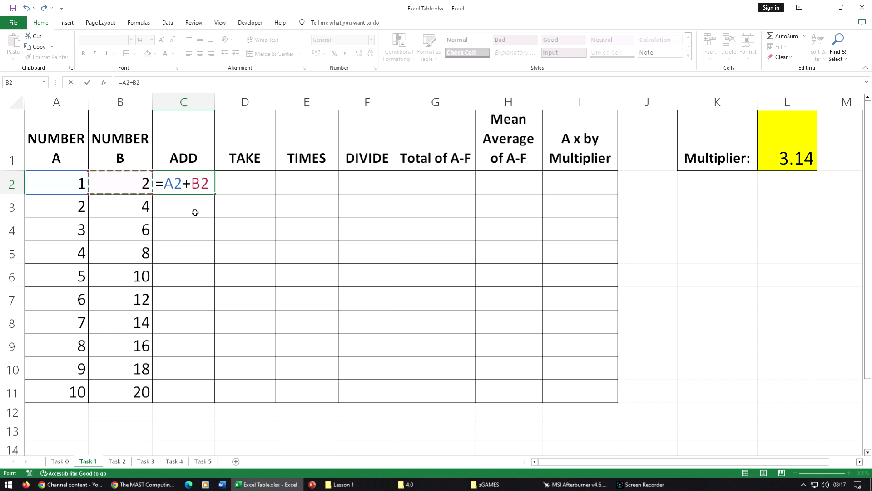
key(Return)
key(Up)
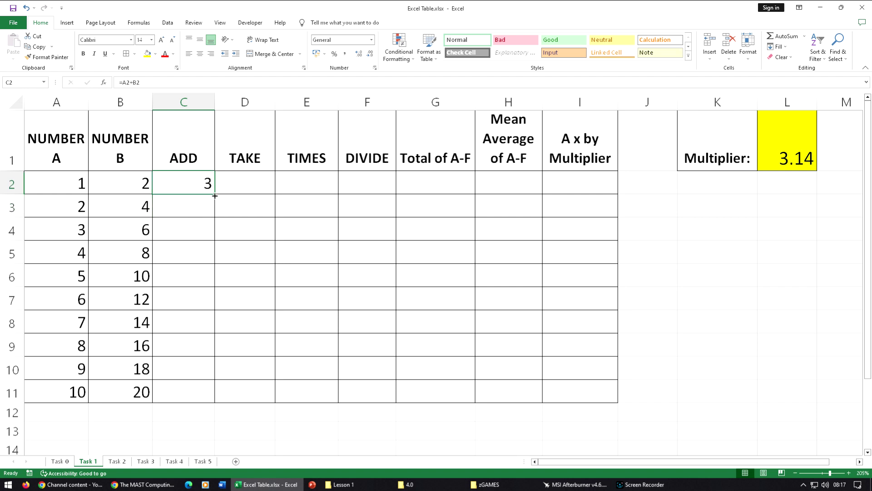
double_click(214, 195)
Enter =A2-B2 in D2 and fill it down the TAKE column to row 11
click(259, 182)
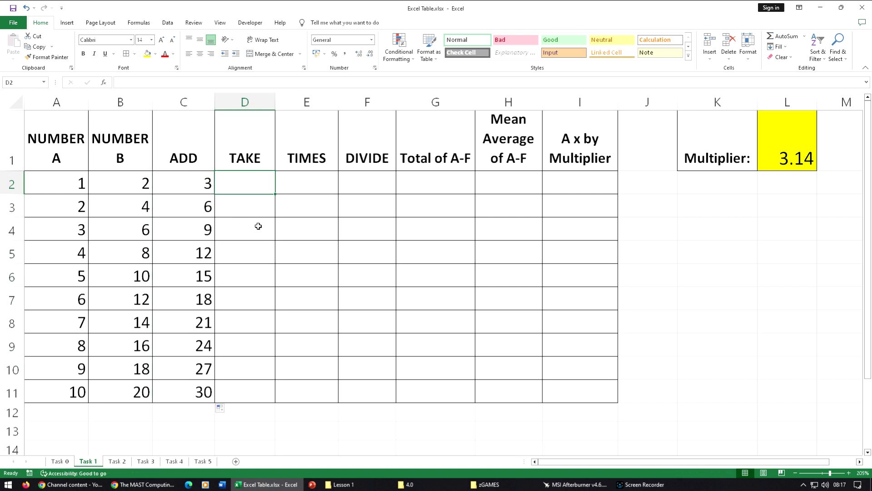
text(=)
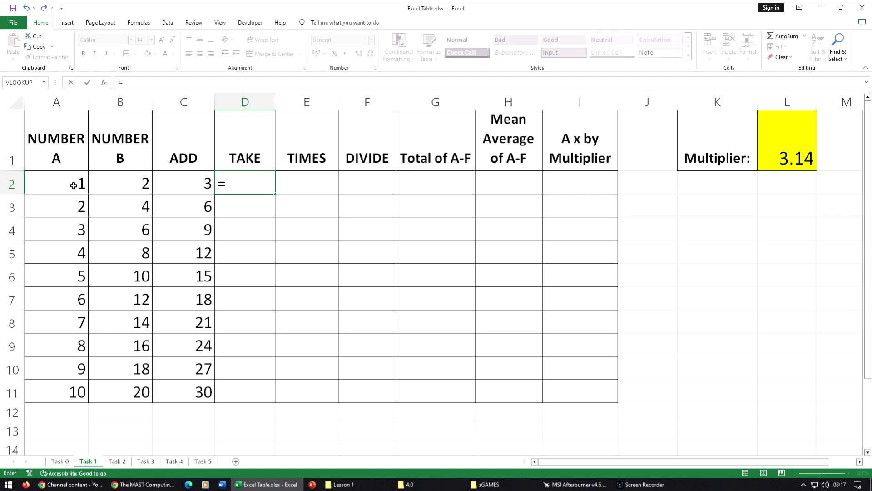
click(74, 182)
text(-)
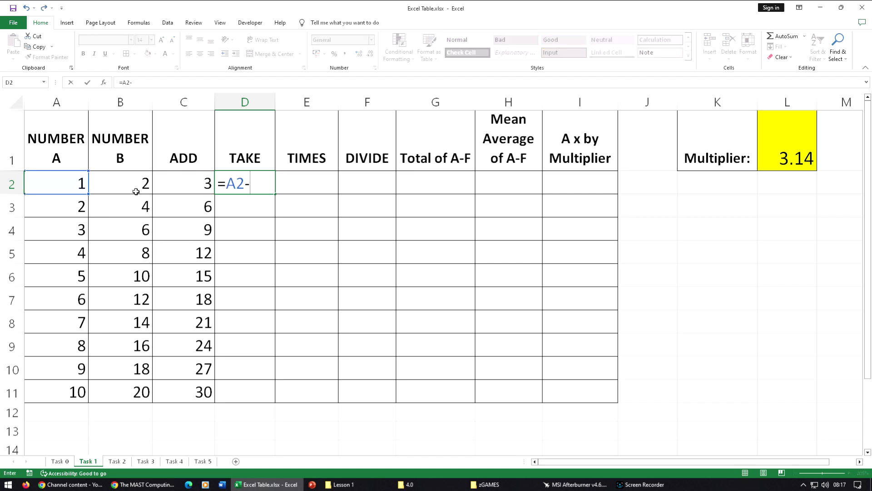
click(128, 185)
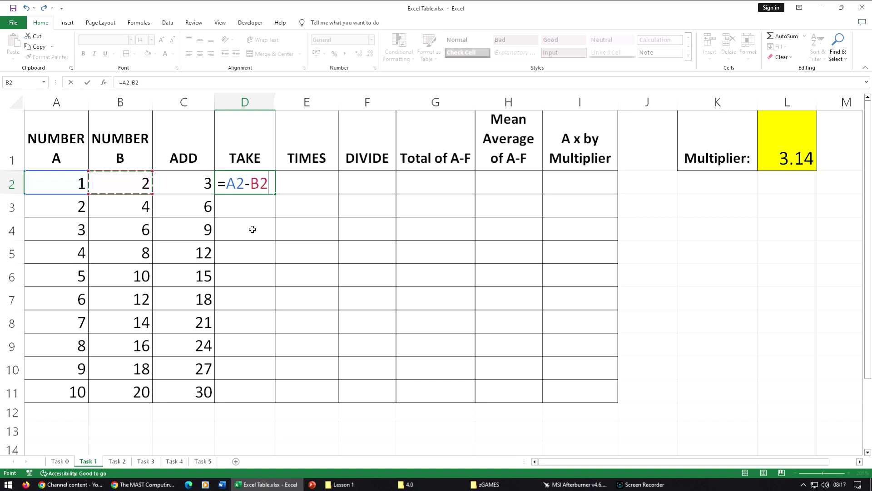
key(ctrl+Return)
double_click(276, 195)
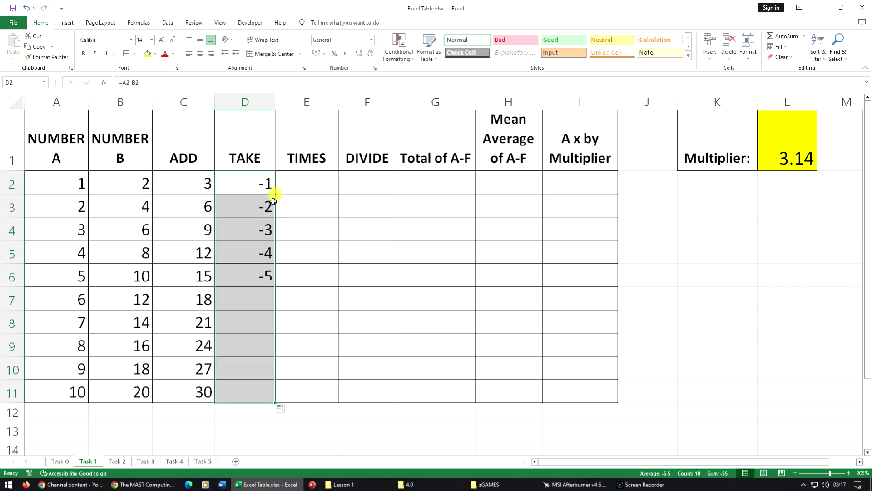
click(313, 181)
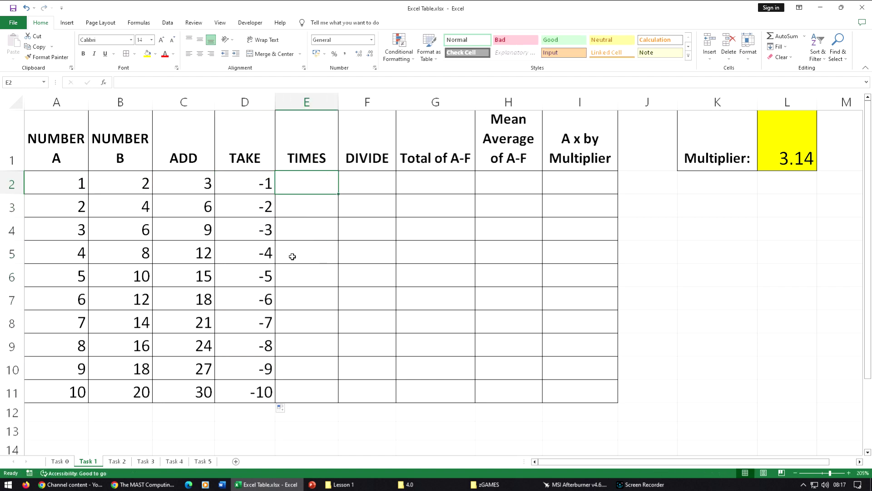
Enter =A2*B2 in the TIMES column and fill it down to row 11
text(=)
click(59, 181)
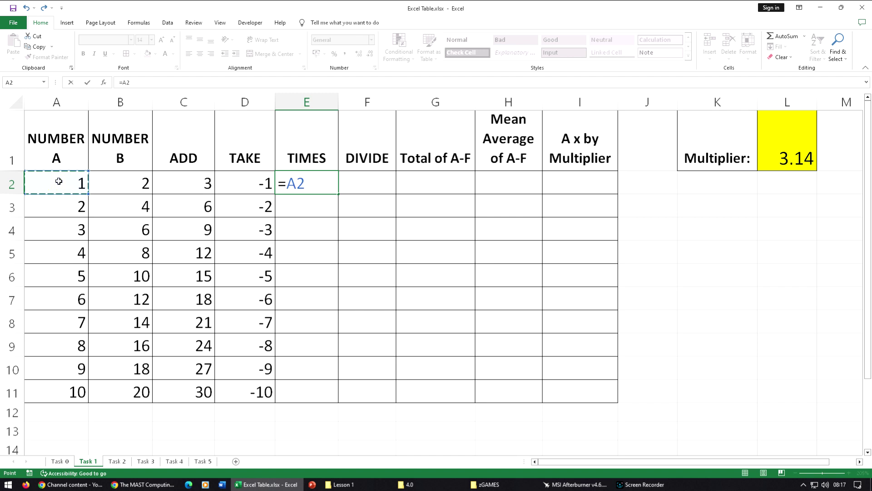
text(*)
click(132, 187)
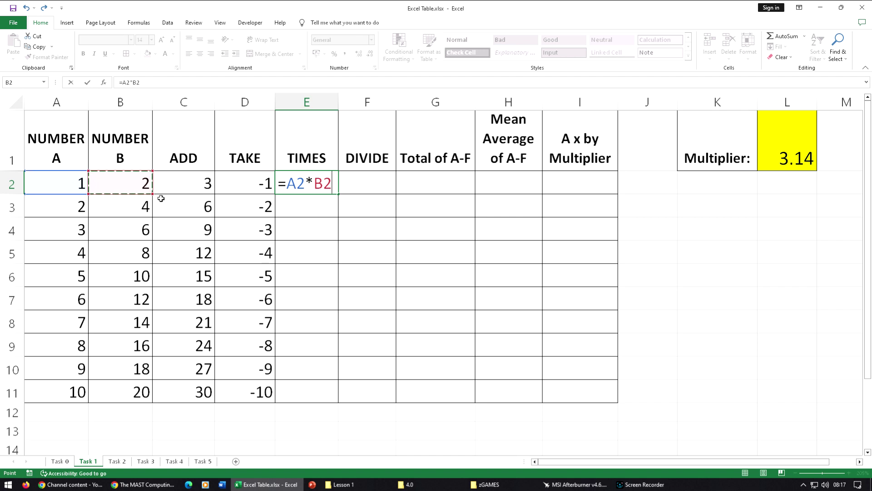
key(ctrl+Return)
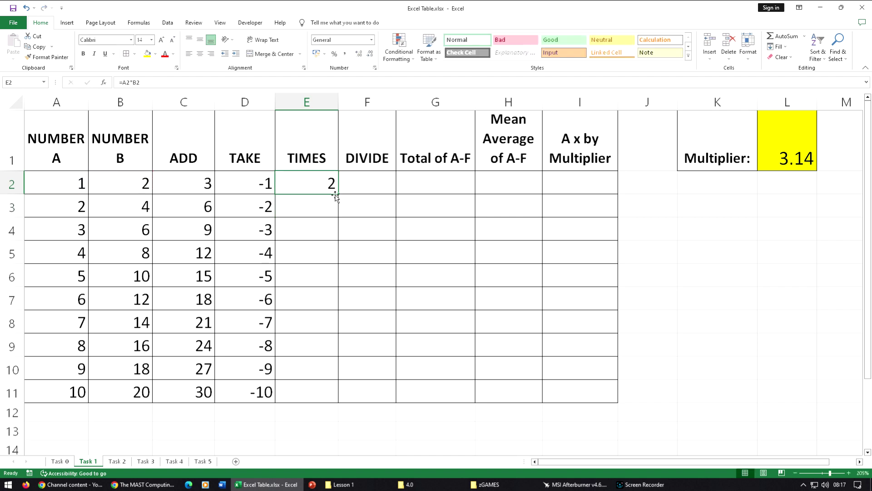
double_click(336, 195)
Enter =A2/B2 in F2 and fill it down to F11, giving 0.5 per row
click(364, 186)
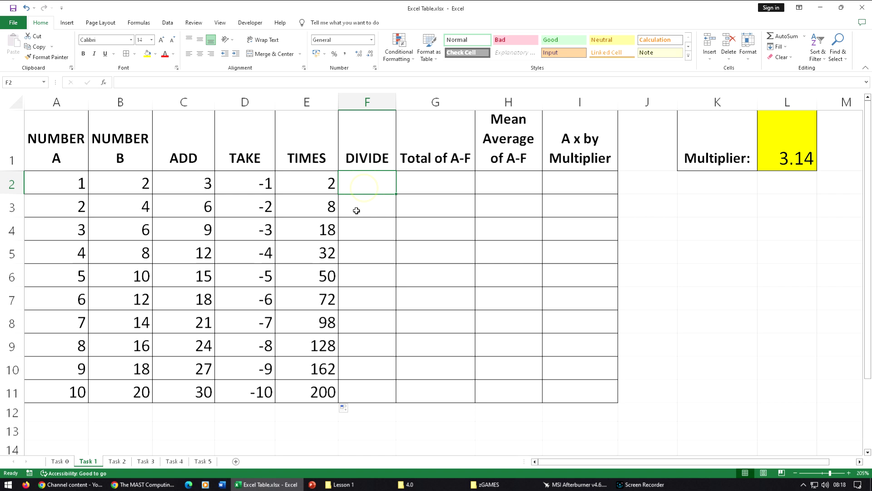
text(=)
click(62, 181)
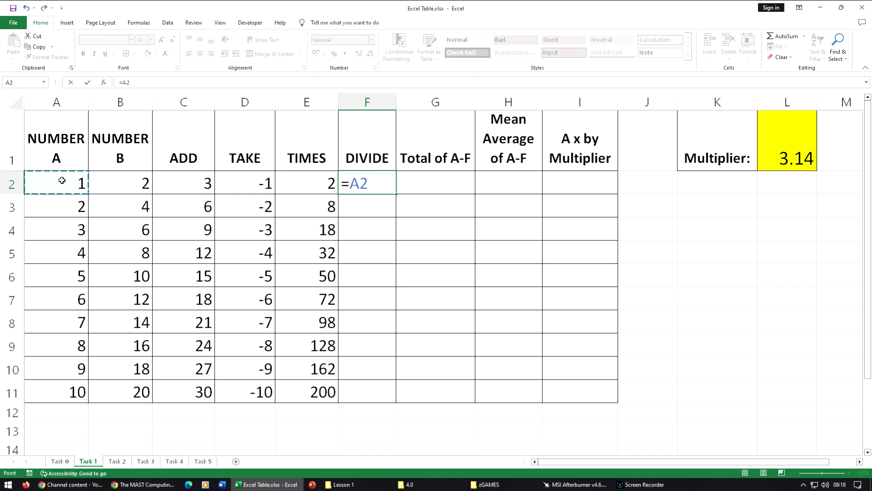
text(/)
click(119, 183)
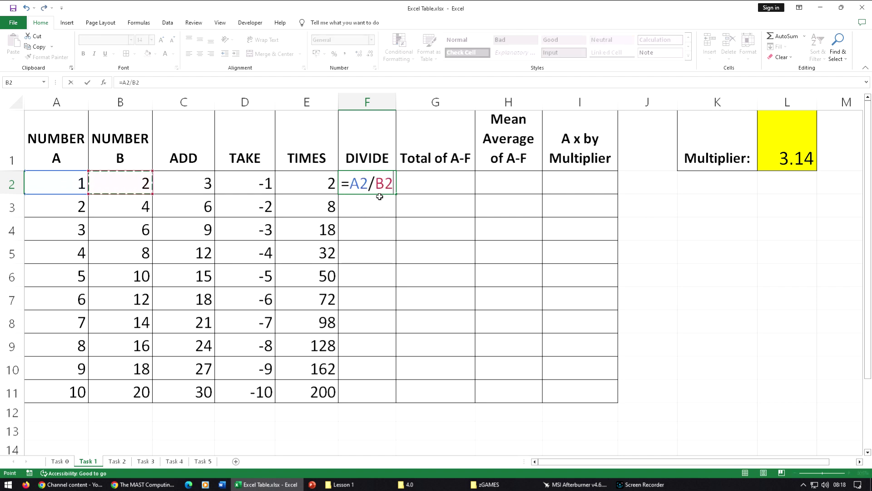
key(ctrl+Return)
double_click(395, 195)
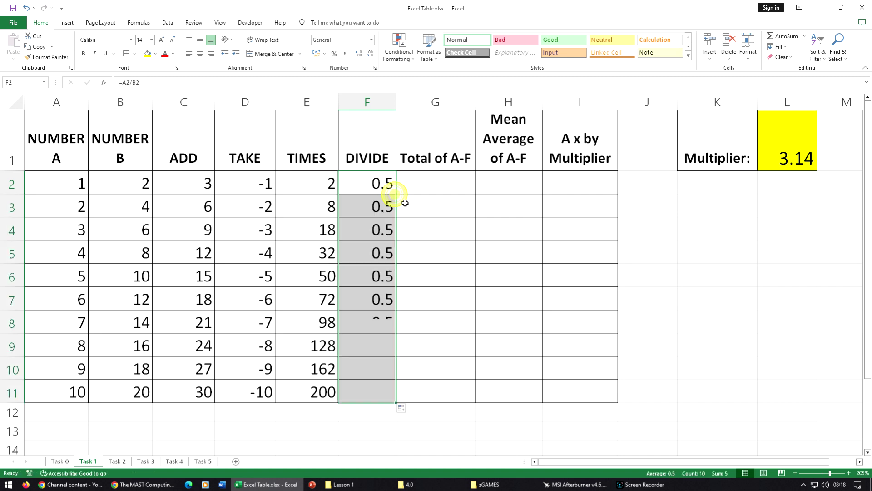
click(432, 179)
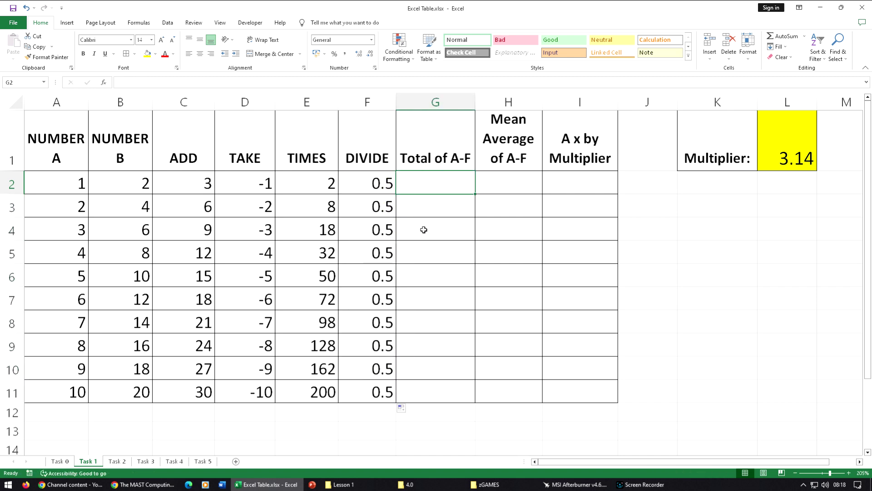
Enter =SUM(A2:F2) in G2 and fill it down to row 11 (7.5 to 250.5)
text(=sum)
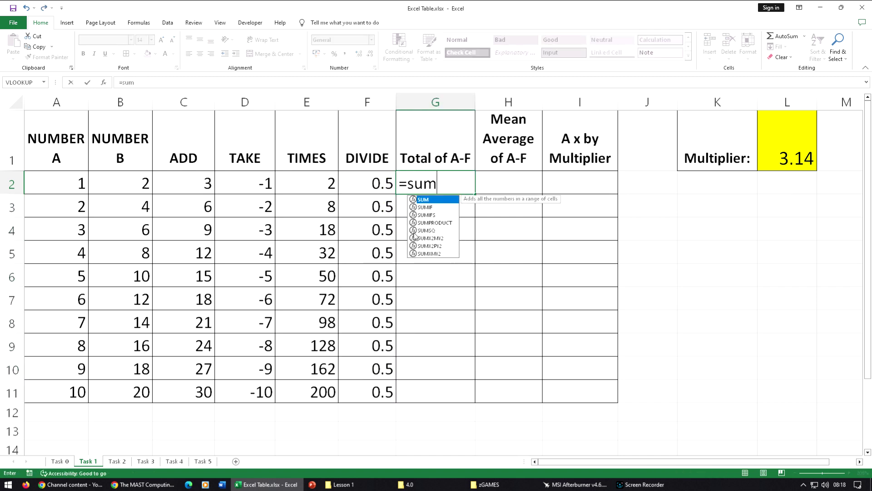
text(()
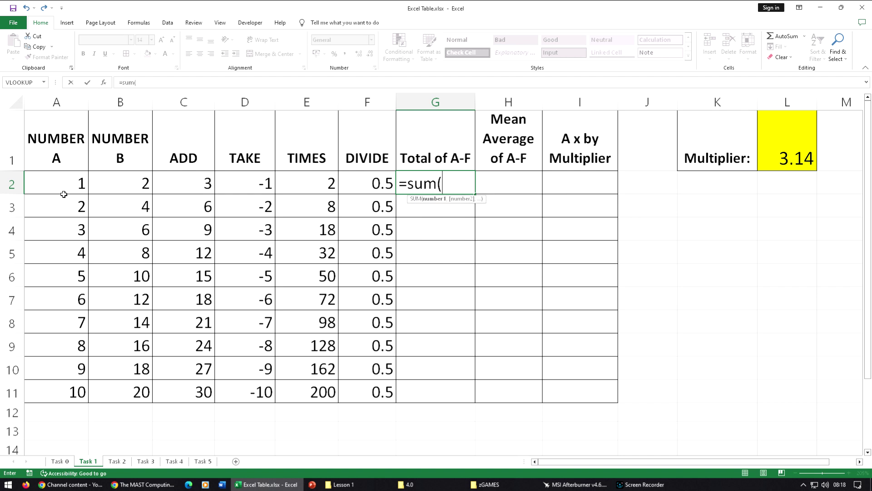
drag(59, 185, 356, 190)
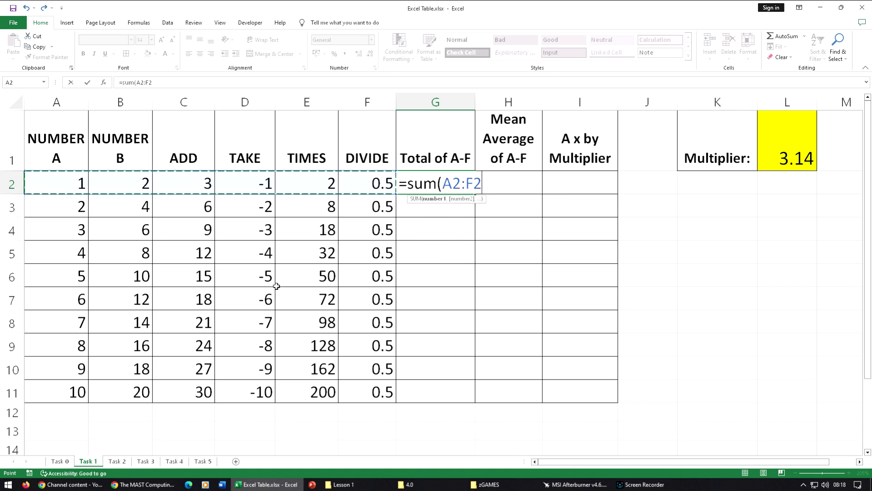
text())
key(Return)
key(Up)
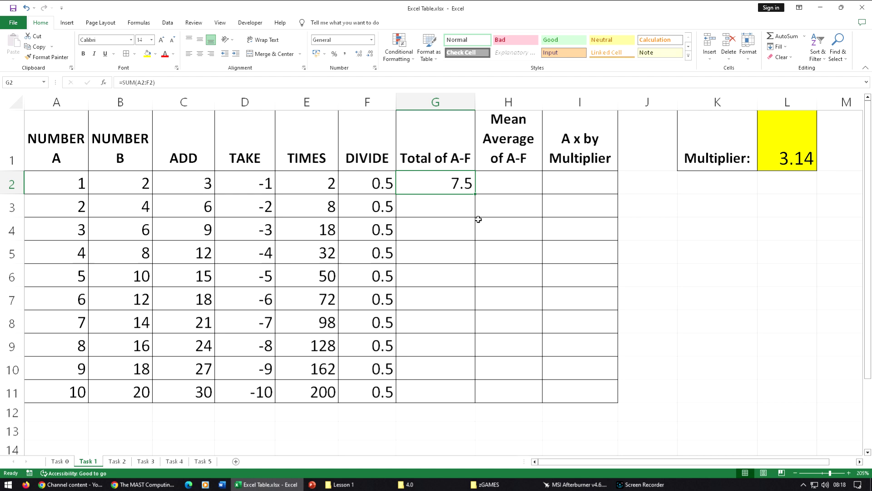
double_click(475, 195)
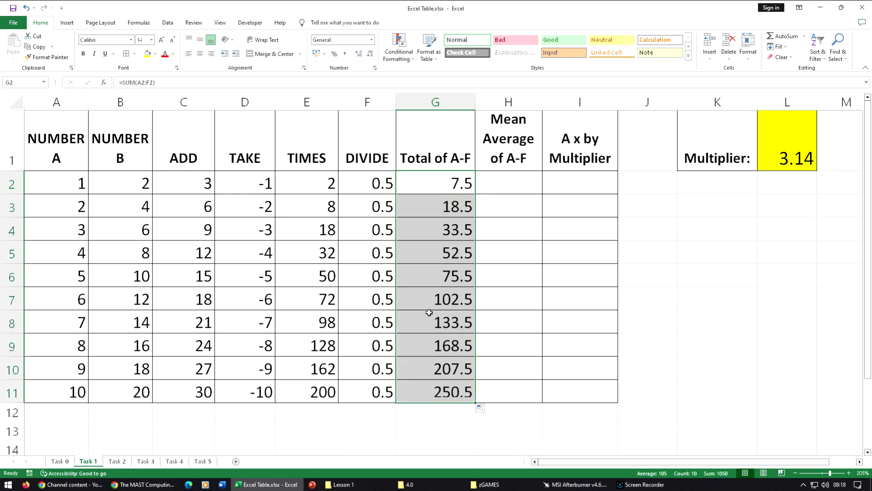
click(526, 176)
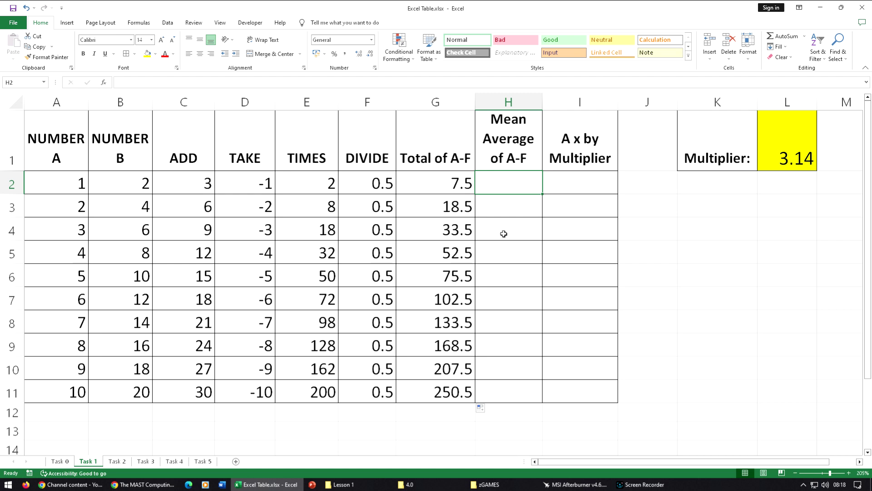
Enter =AVERAGE(A2:F2) in H2 and fill it down to row 11 (1.25 to 41.75)
text(=AV)
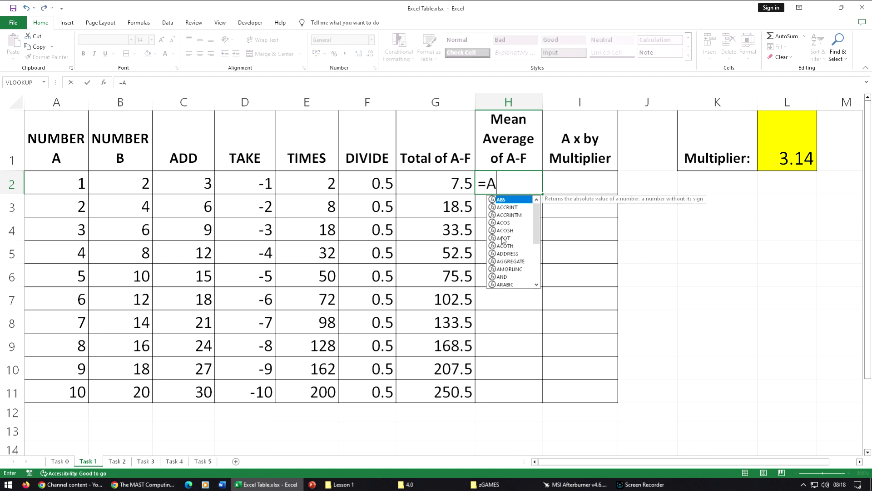
double_click(507, 207)
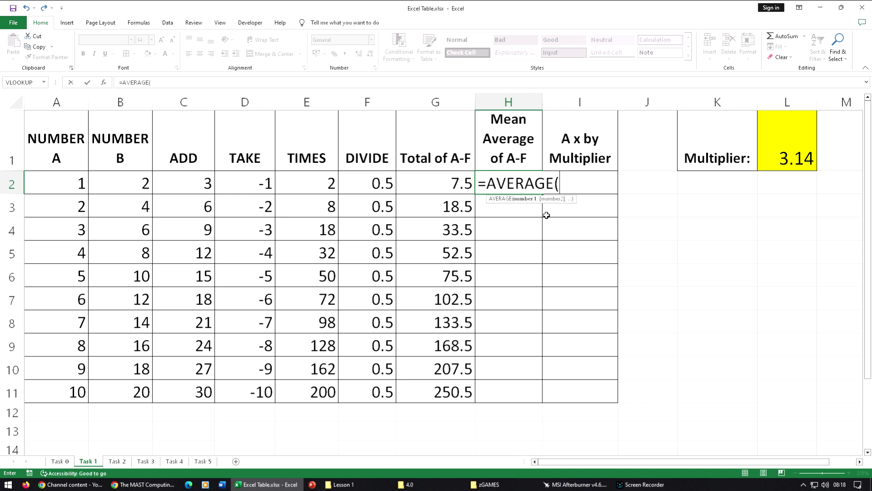
drag(71, 182, 353, 183)
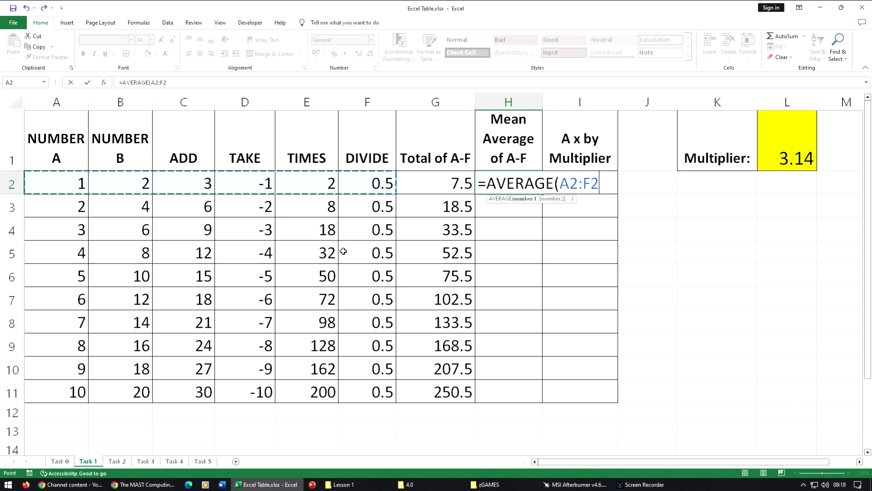
text())
key(Return)
click(529, 184)
double_click(542, 194)
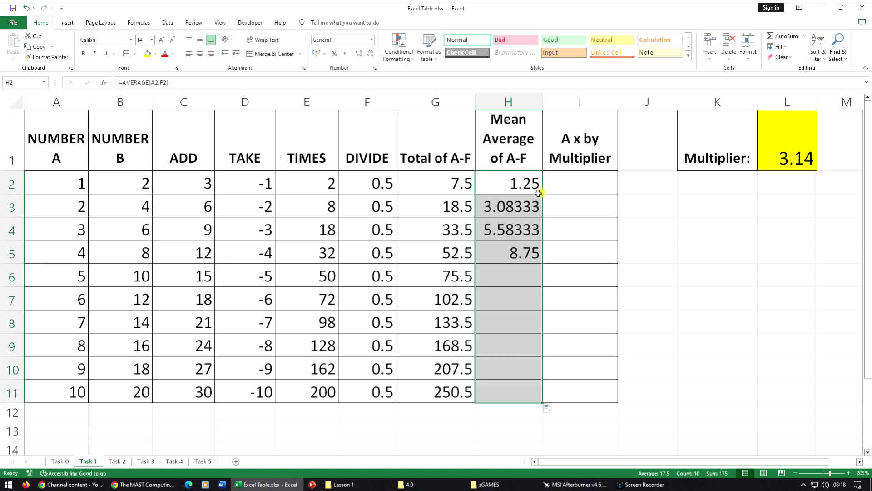
click(554, 303)
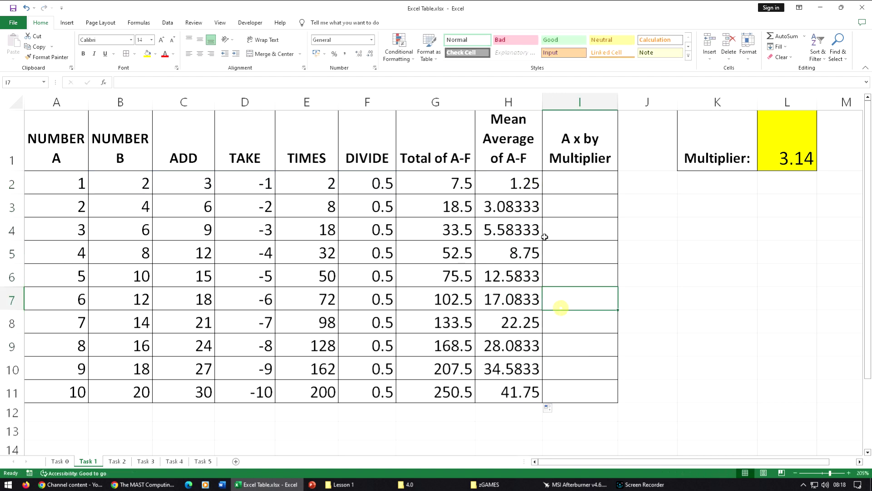
Enter =A2*L1 in I2 and fill it down to row 11
click(568, 181)
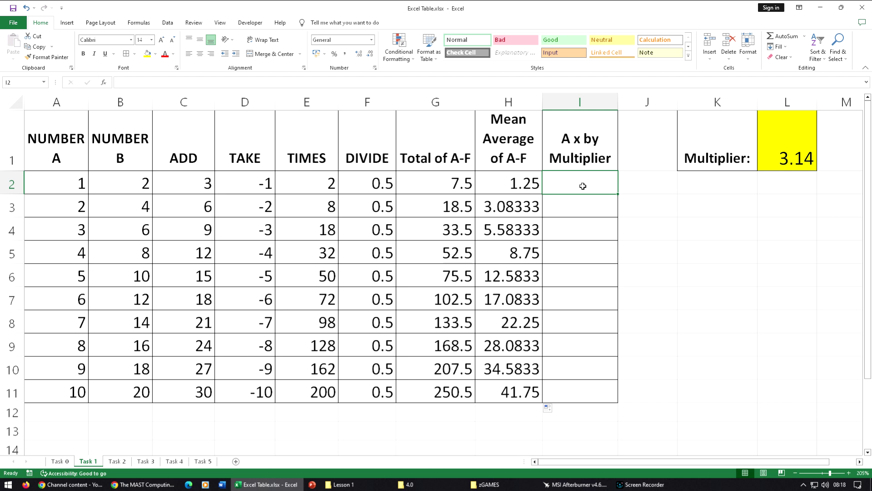
text(=)
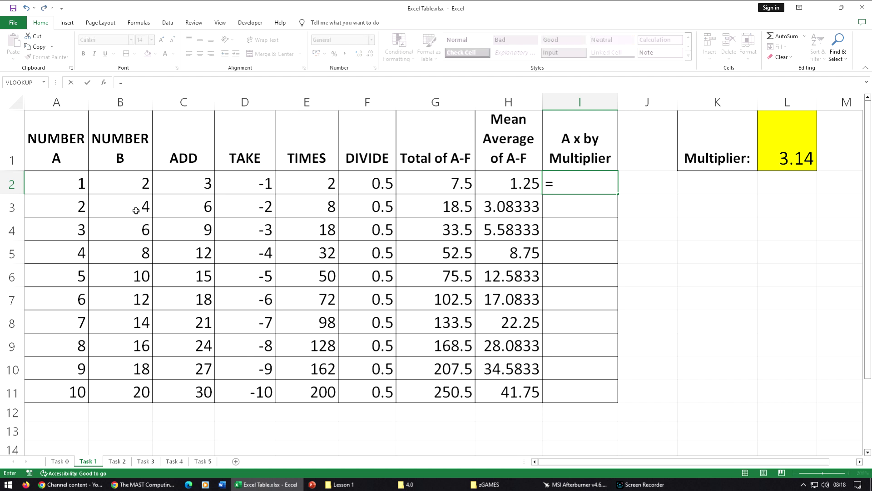
click(69, 182)
text(*)
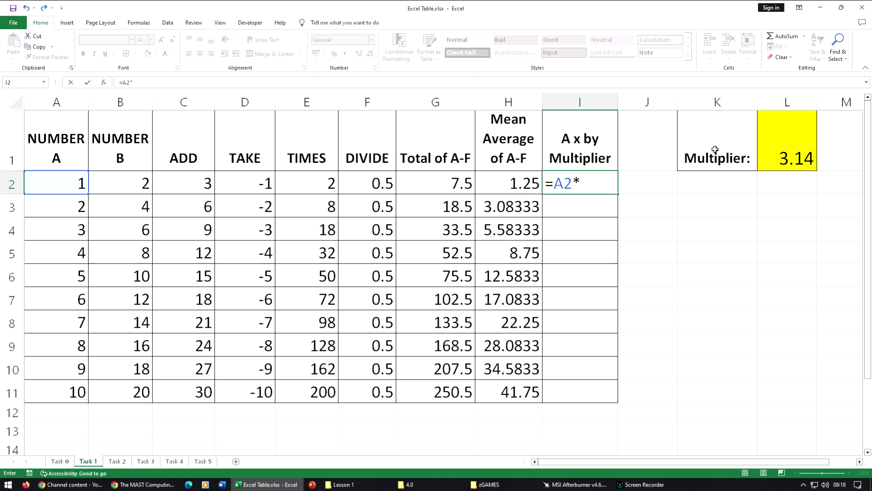
click(780, 151)
key(Return)
click(591, 186)
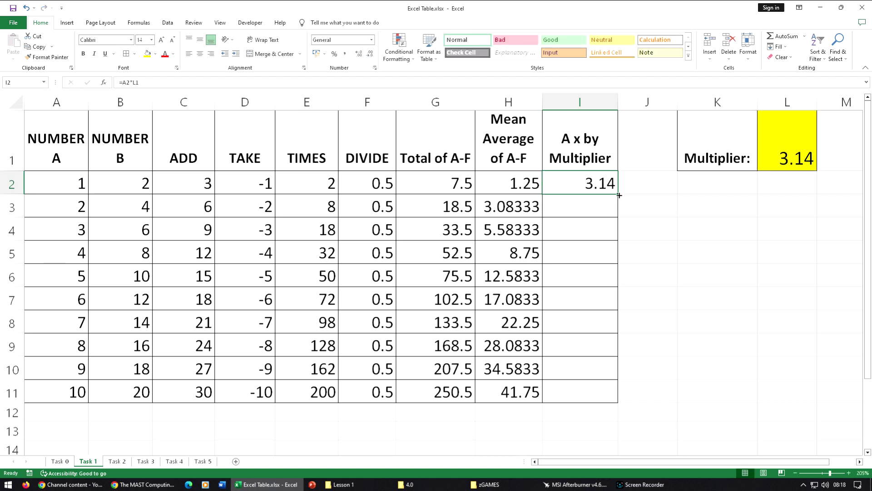
double_click(619, 195)
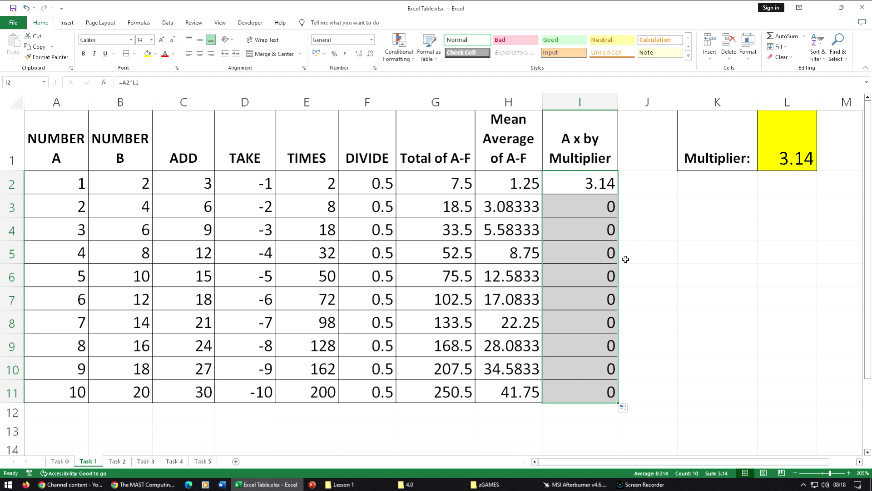
click(592, 188)
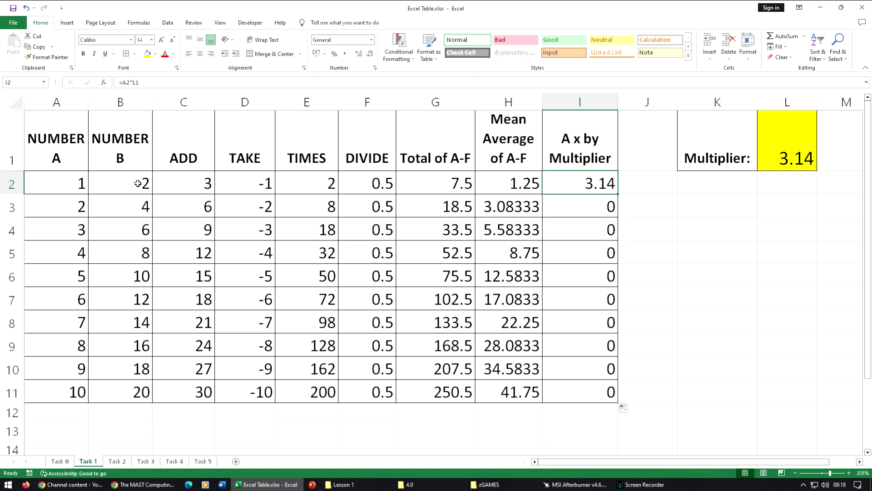
Check the formulas in C2, C6, I2 and I3, seeing I3 shifted to =A3*L2
double_click(200, 184)
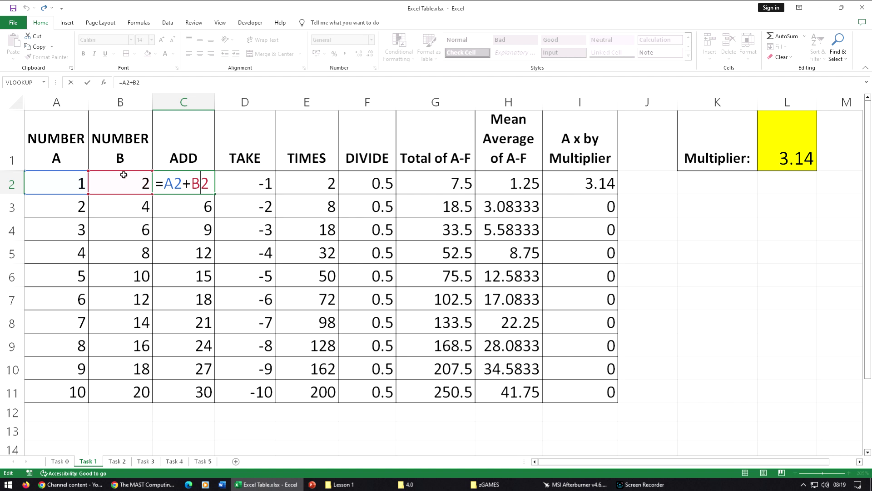
key(Return)
double_click(186, 280)
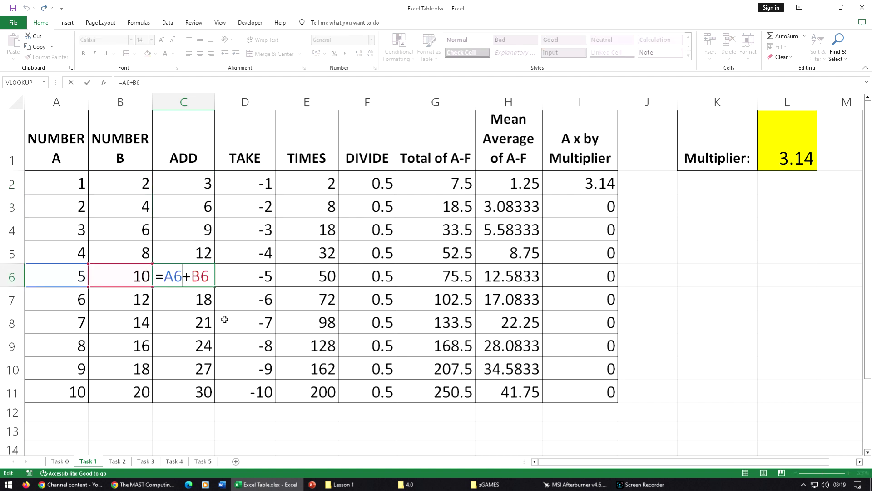
key(Return)
double_click(591, 183)
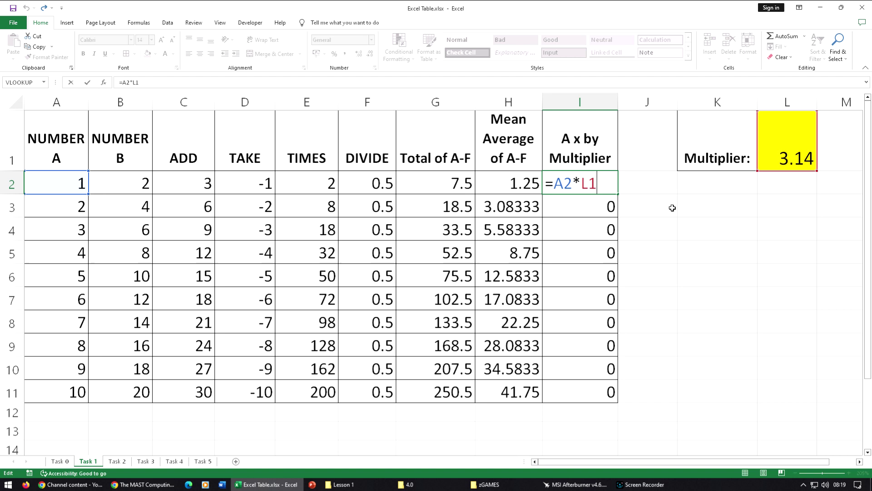
key(Return)
double_click(577, 208)
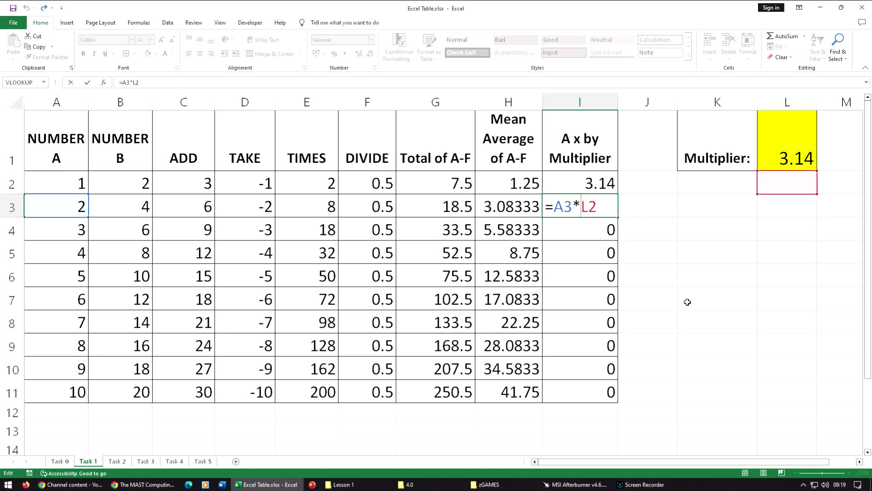
key(Return)
Delete the multiplier results in I2:I11
drag(583, 186, 583, 391)
key(Delete)
click(580, 187)
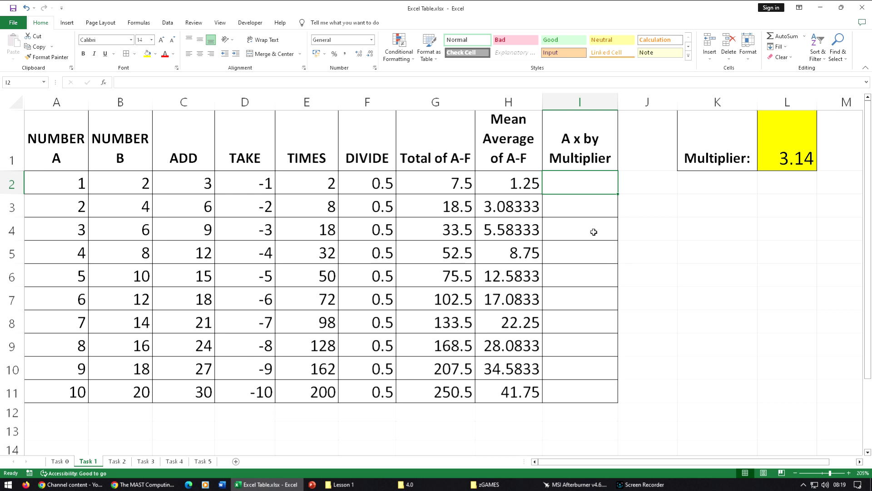
Enter =A2*$L$1 in I2 and fill it down to row 11, giving 3.14 to 31.4
text(=)
click(55, 183)
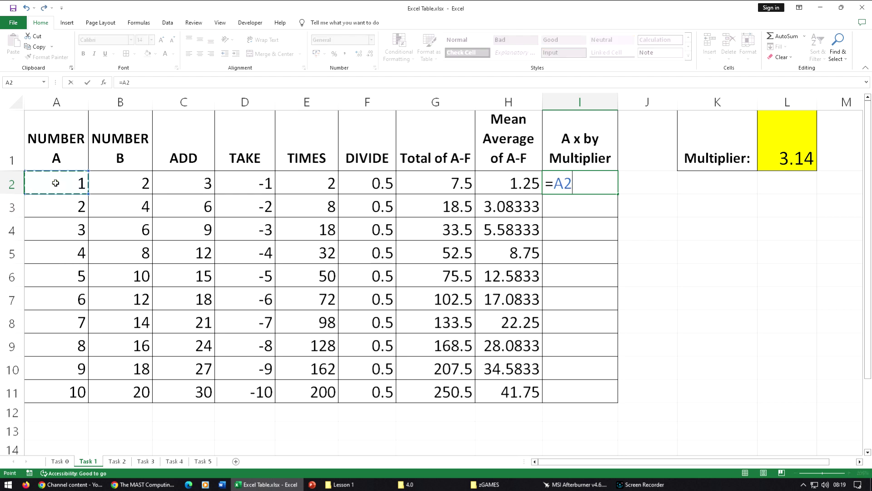
text(*)
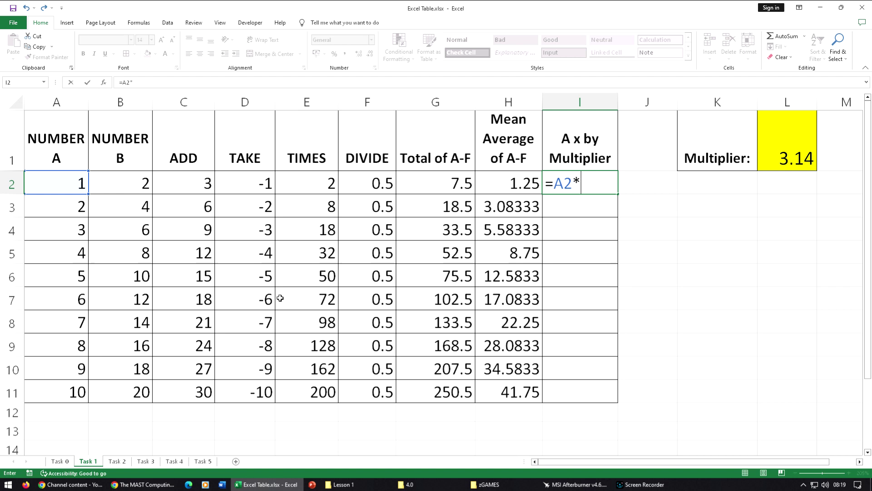
click(792, 151)
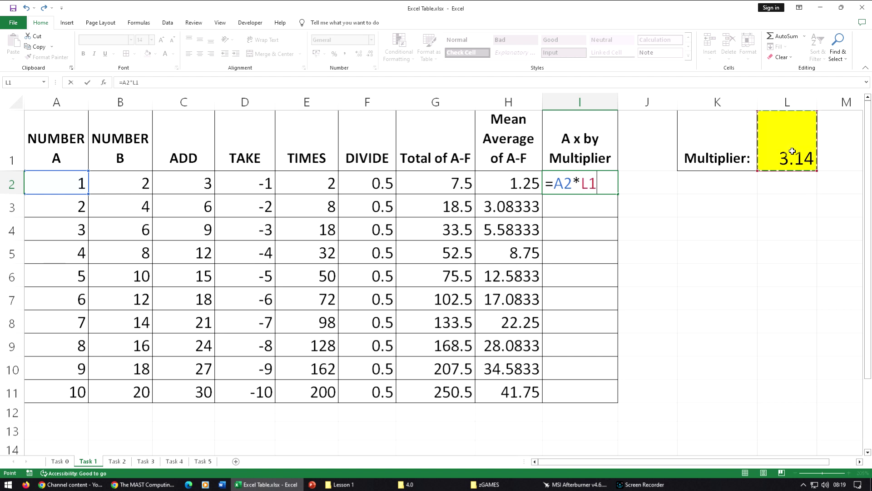
key(F4)
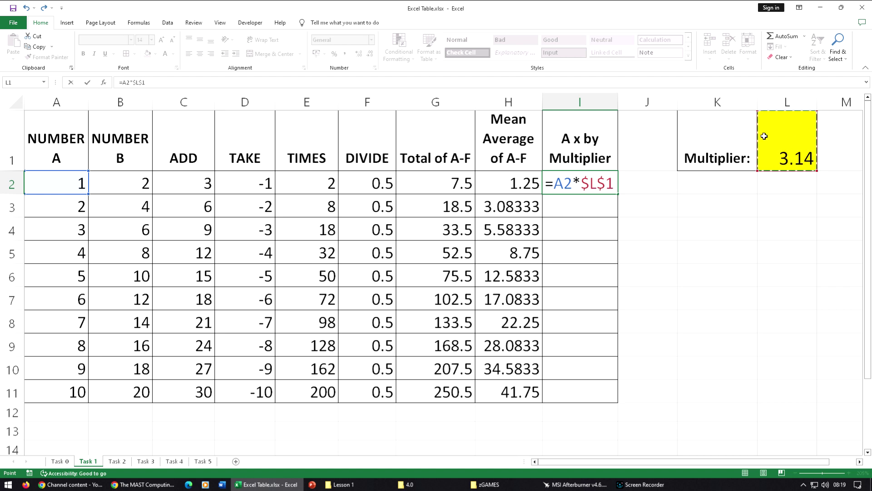
key(Return)
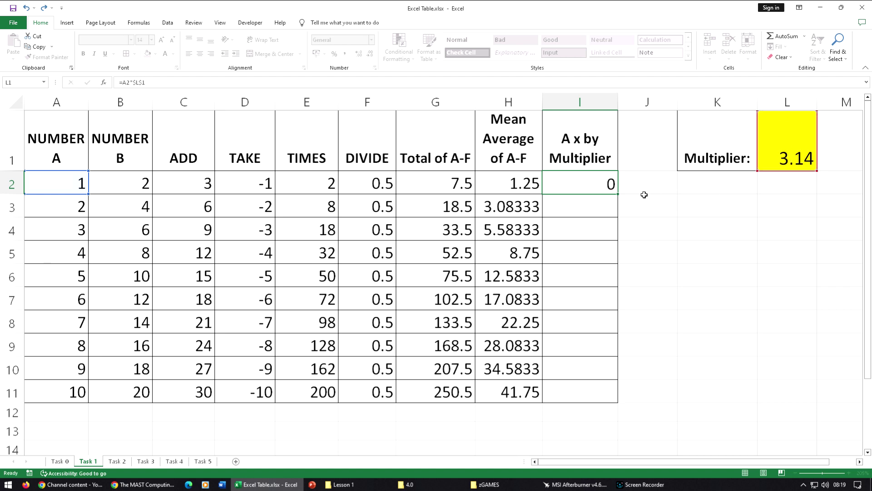
click(617, 192)
double_click(618, 194)
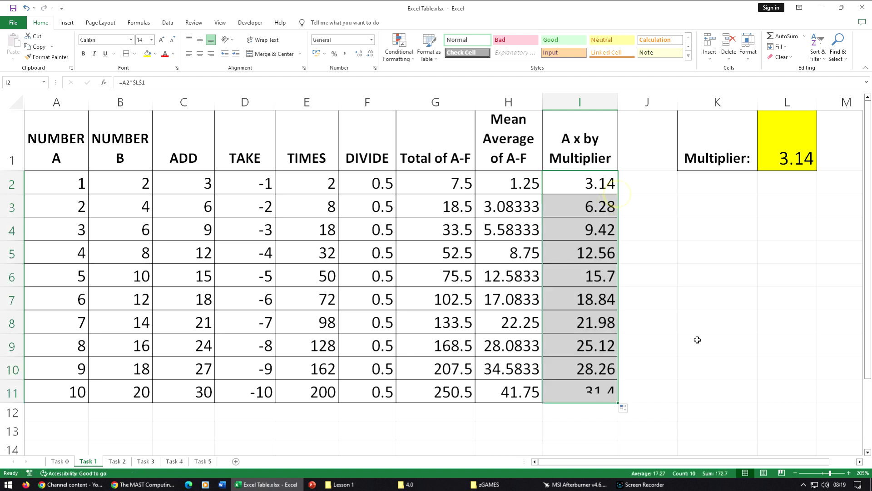
click(654, 265)
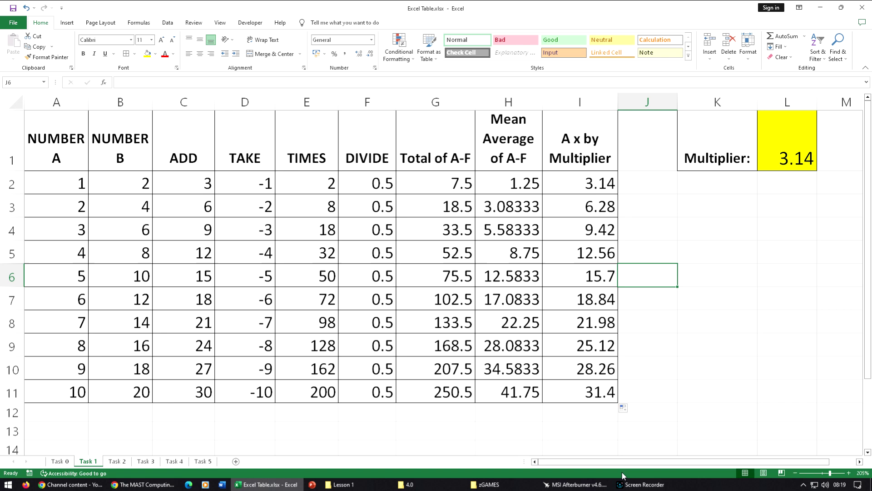
Open 01 Spreadsheets Revision.xlsm from the Lesson 1 folder
click(354, 483)
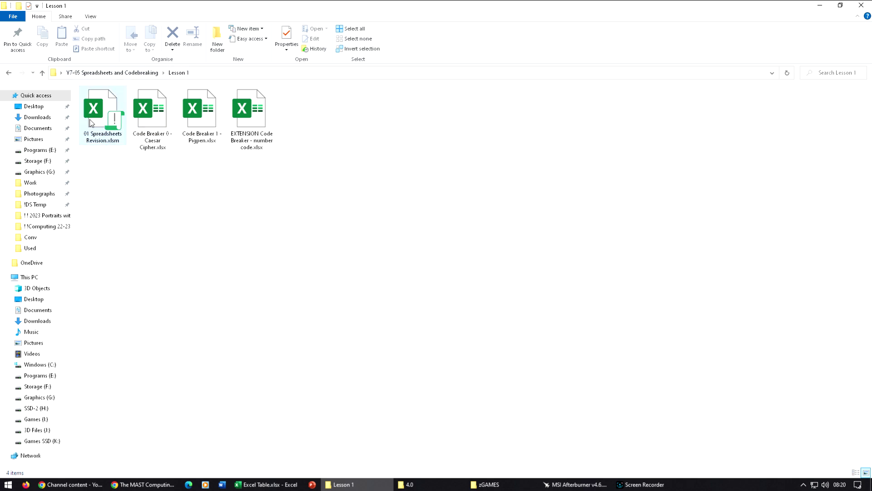
double_click(106, 122)
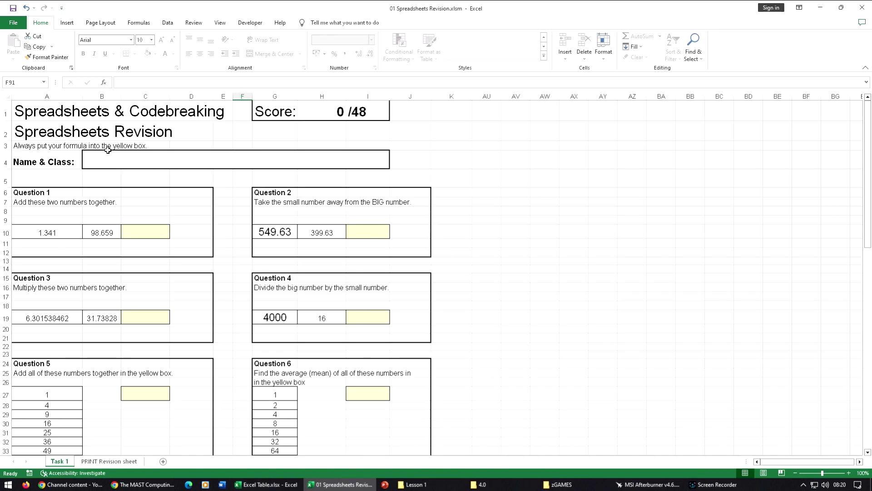
click(109, 159)
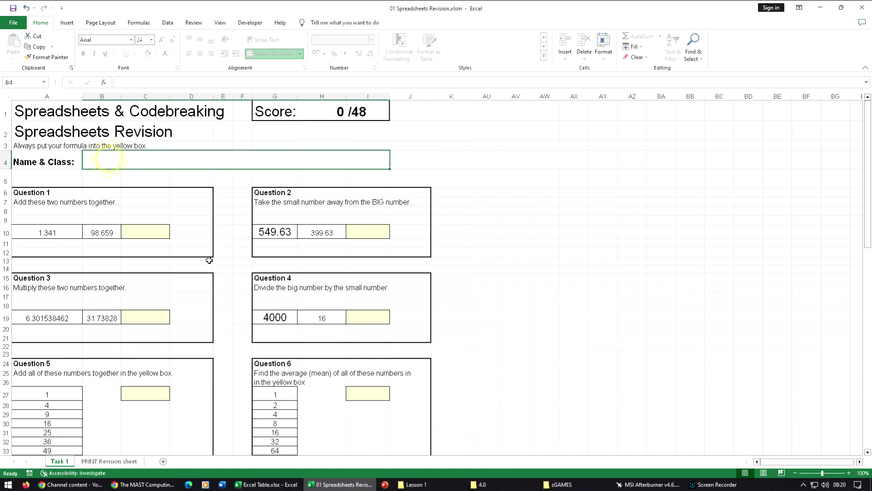
click(141, 235)
click(358, 243)
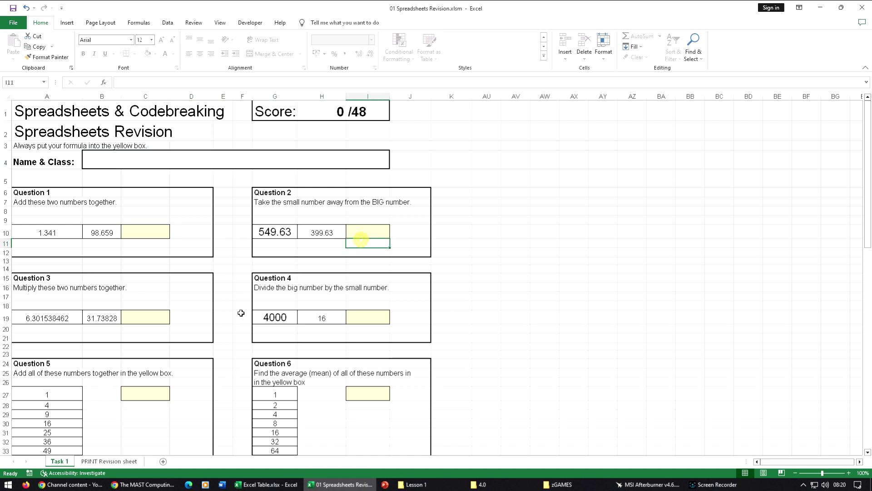
click(156, 317)
click(369, 317)
scroll(221, 303, down, 1)
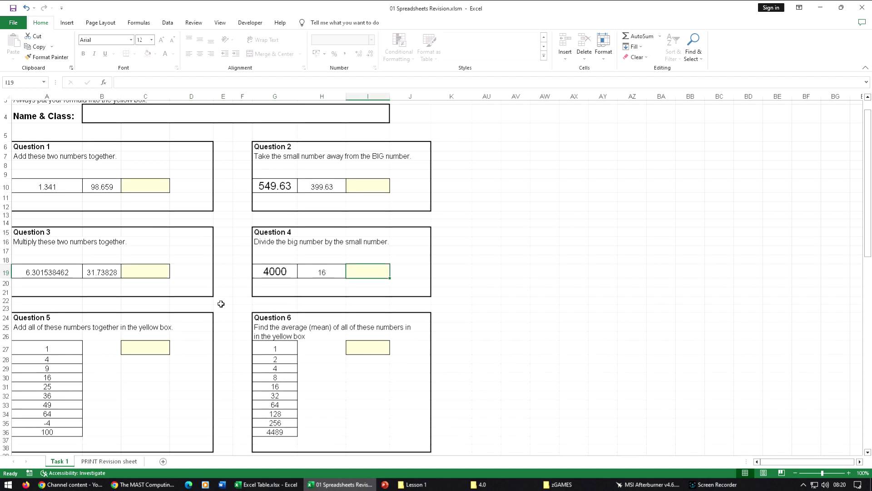
click(150, 346)
click(375, 345)
scroll(232, 344, down, 4)
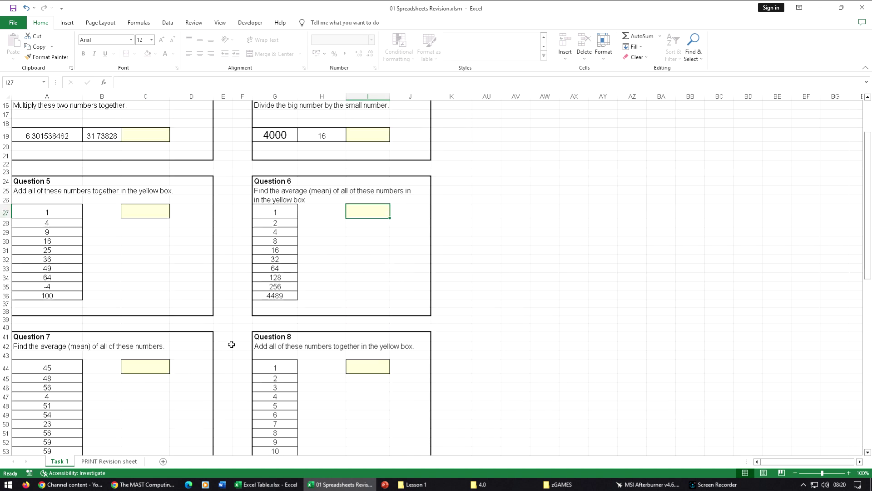
scroll(231, 344, down, 6)
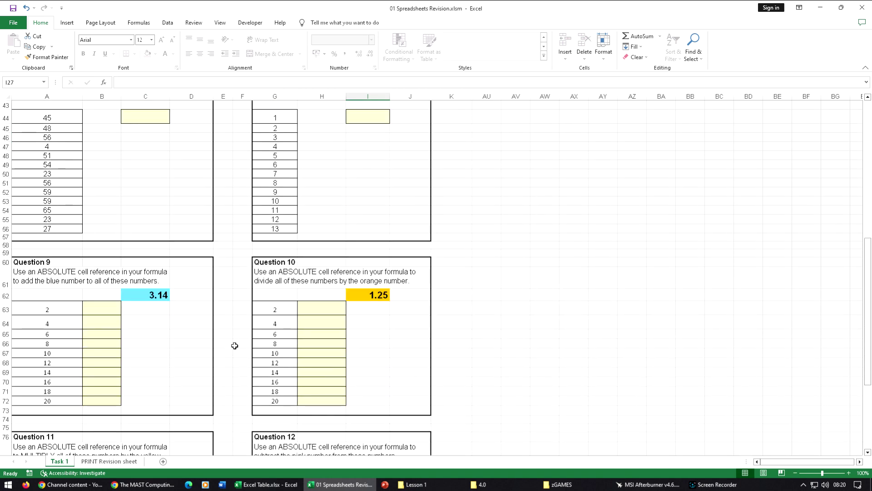
scroll(234, 345, down, 1)
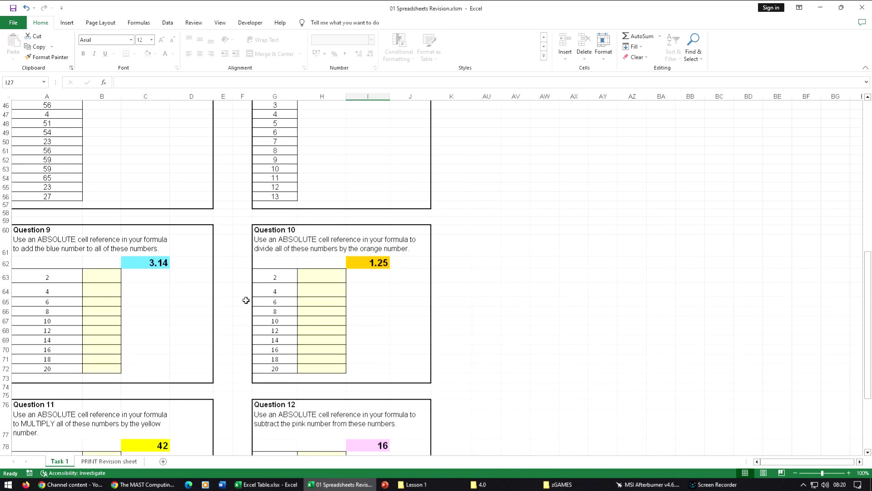
scroll(223, 300, down, 4)
scroll(237, 318, down, 1)
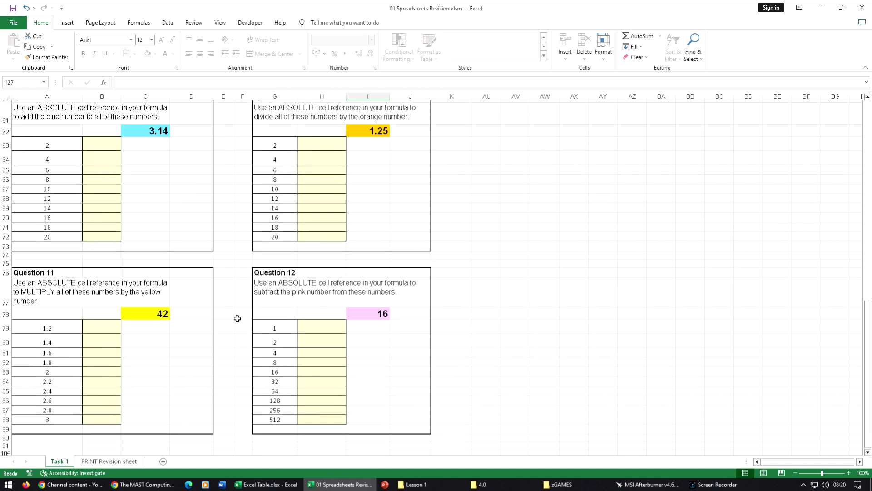
scroll(237, 318, up, 11)
scroll(238, 318, up, 9)
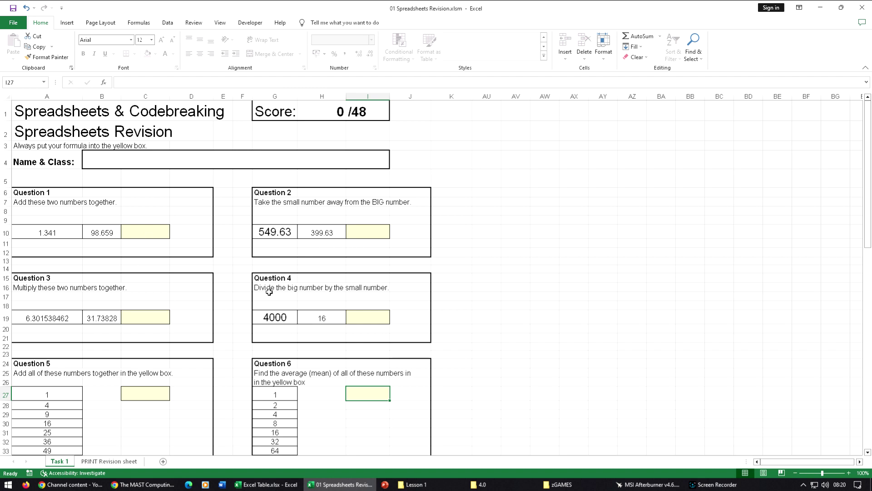
Switch to the PRINT Revision sheet, select all cells, and return to row 1
click(110, 461)
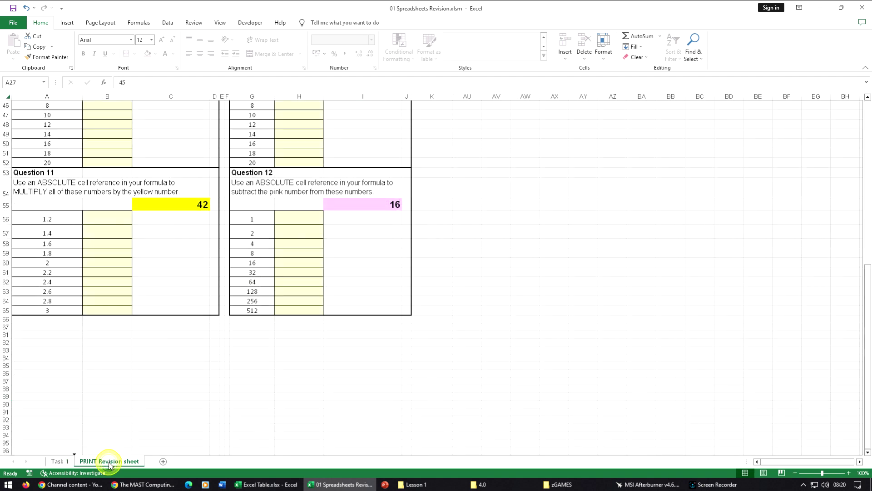
key(ctrl+a)
scroll(219, 287, up, 1)
scroll(220, 287, up, 14)
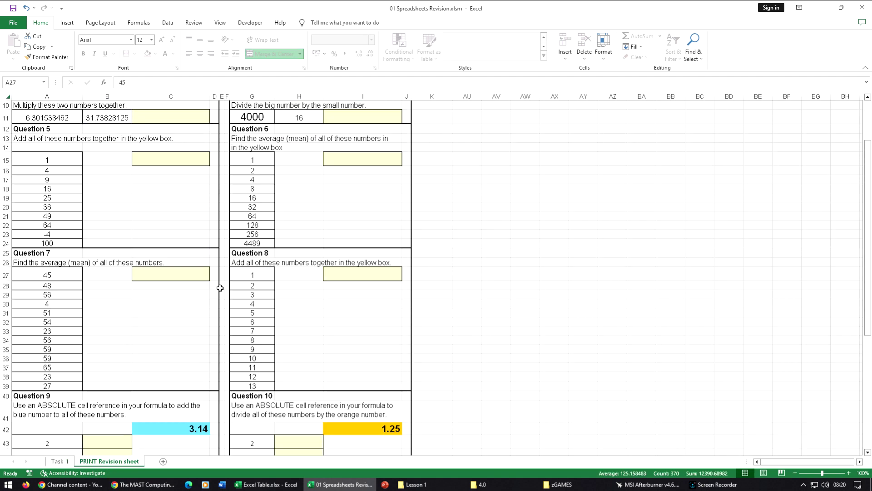